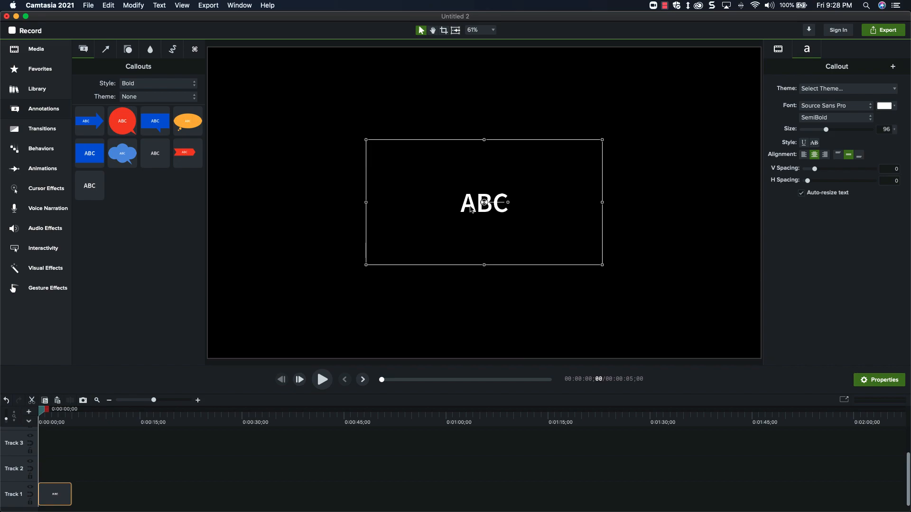
Set the callout text to VIDEO GAME at font size 170 and slightly enlarge its text box.
type("VIDEO GAME")
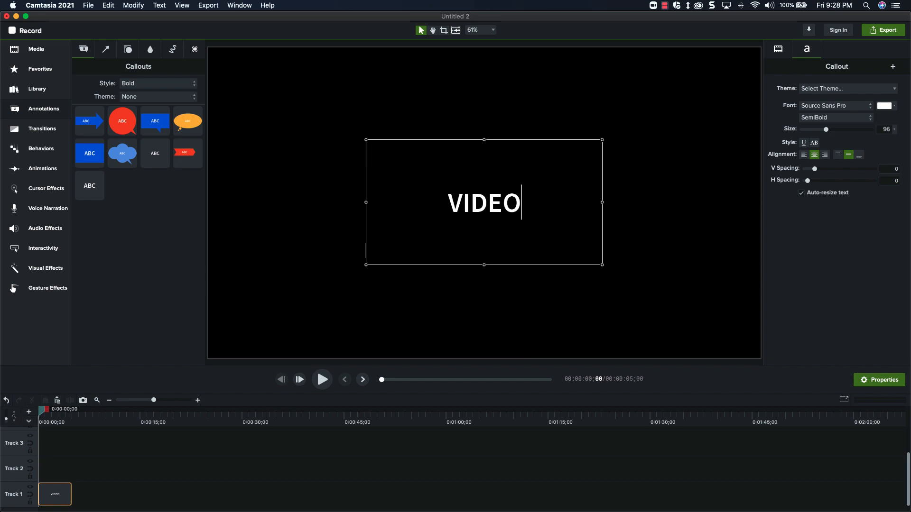
left_click(394, 440)
left_click(57, 494)
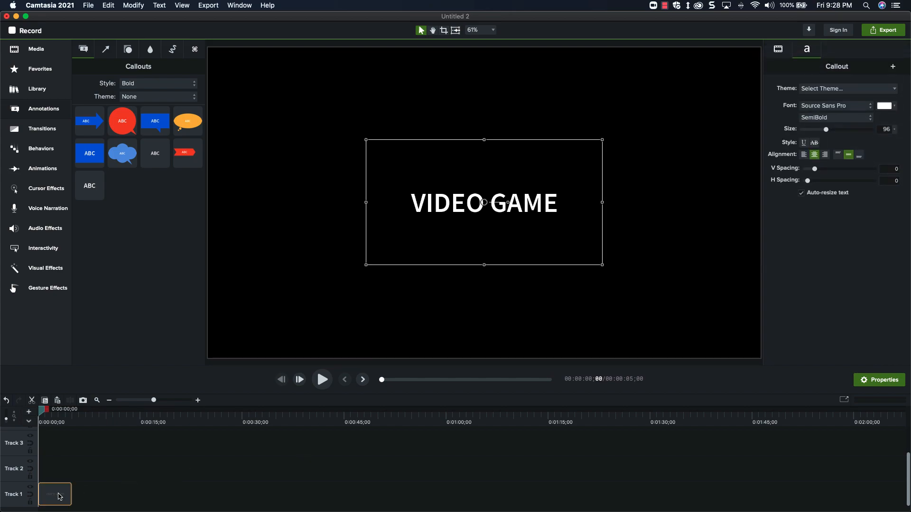
left_click_drag(813, 130, 847, 130)
left_click_drag(484, 138, 484, 133)
left_click_drag(603, 202, 612, 202)
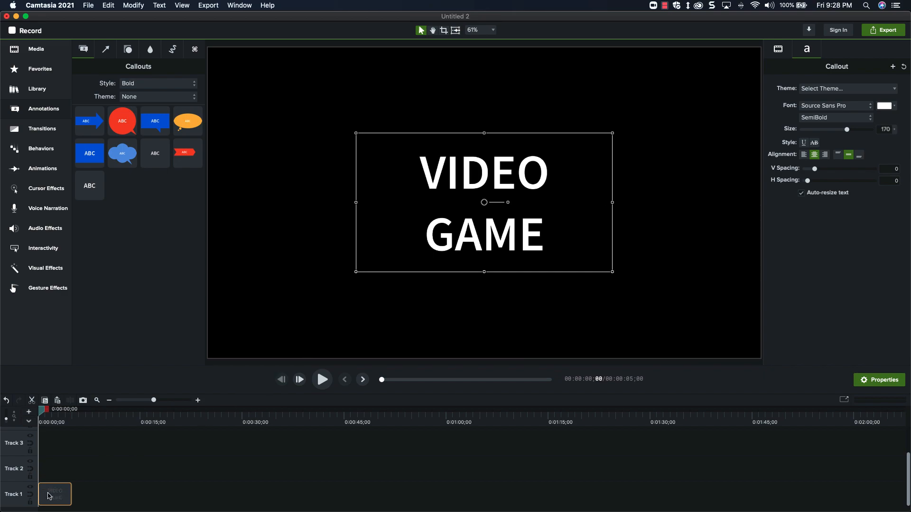
Duplicate the VIDEO GAME callout onto Track 2 and Track 3, offsetting each copy 10 units further up and left.
key("super+c")
key("super+v")
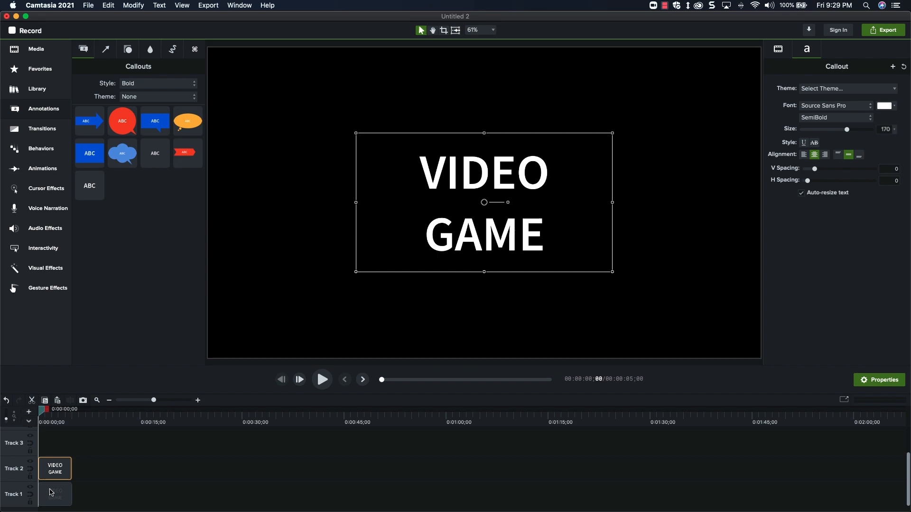
key("shift+Up")
key("shift+Left")
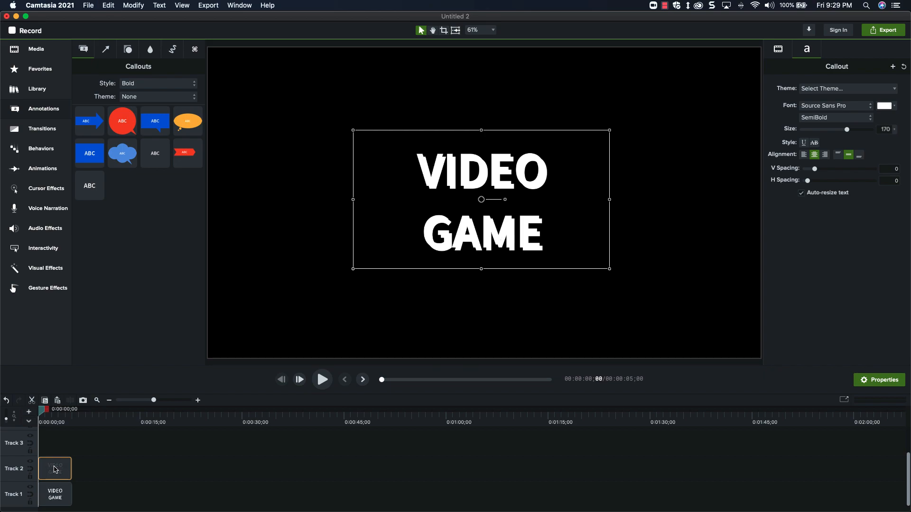
key("super+v")
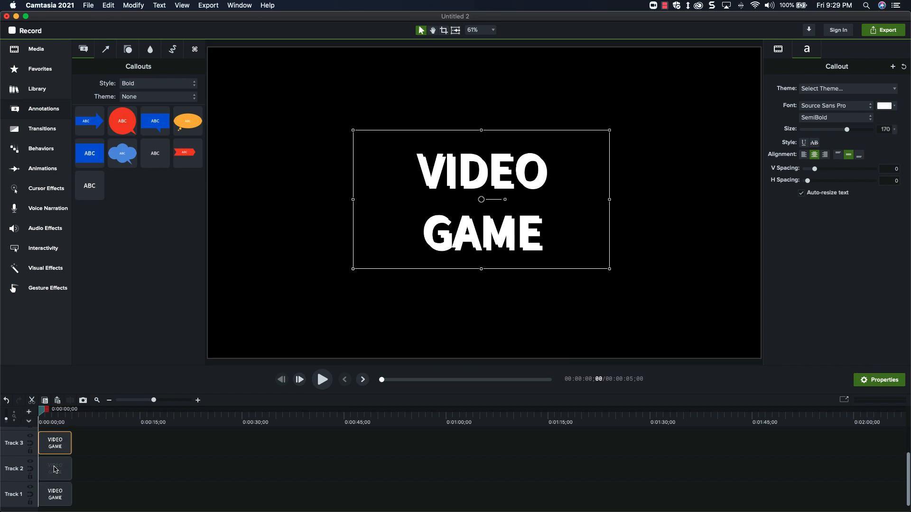
key("shift+Up")
key("shift+Left")
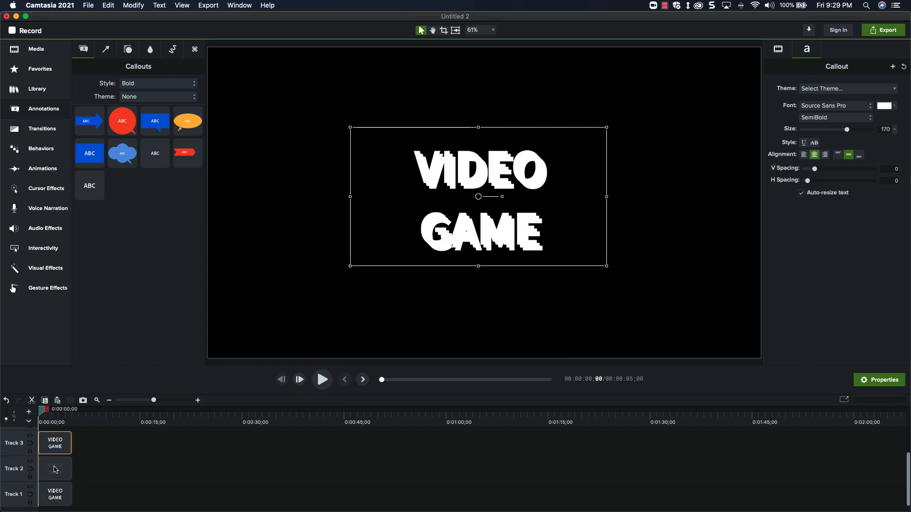
Change the font color of all three callouts to light green, RGB 156, 255, 177.
left_click_drag(118, 430, 55, 495)
left_click(894, 106)
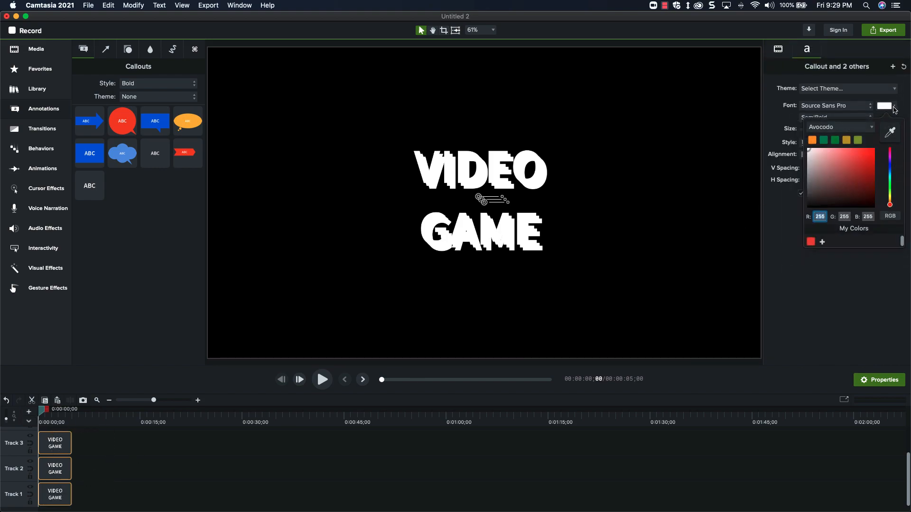
left_click(894, 183)
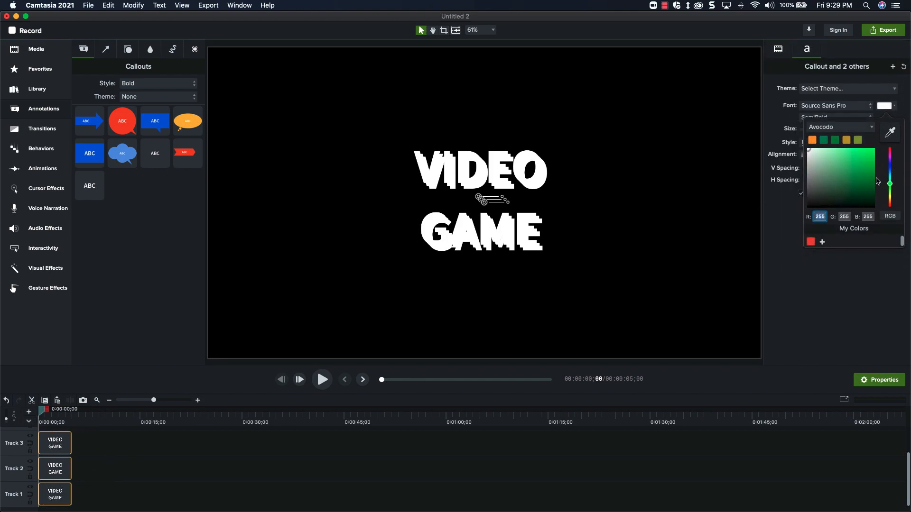
left_click(836, 148)
left_click_drag(837, 147, 833, 146)
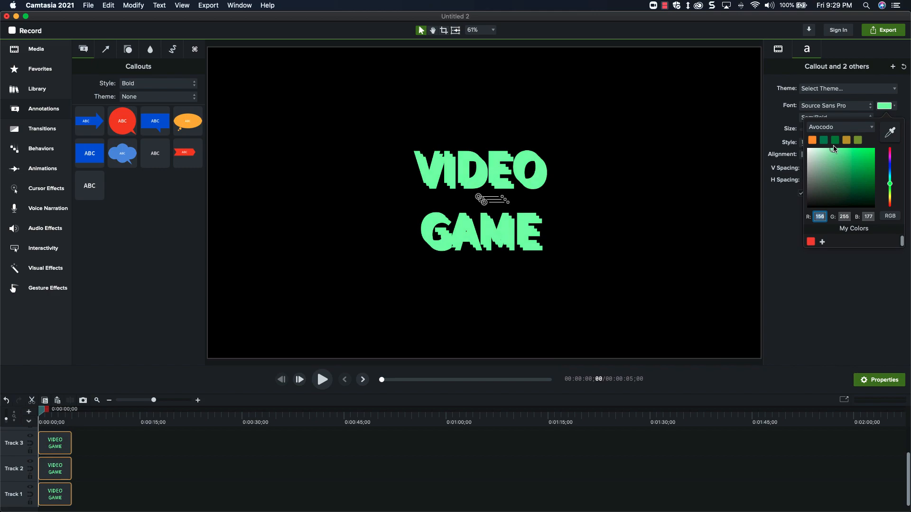
left_click(146, 445)
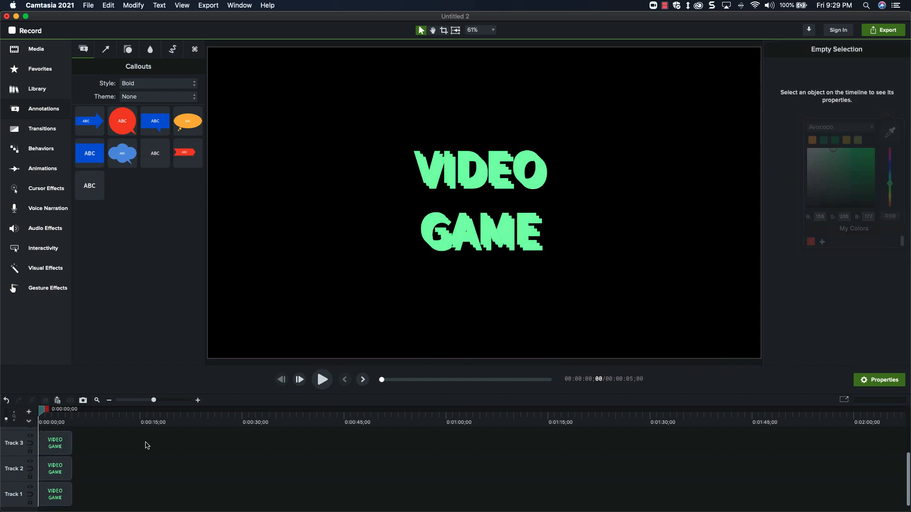
Apply the Media Matte visual effect to the Track 2 callout with its mode set to Alpha Invert.
left_click(51, 275)
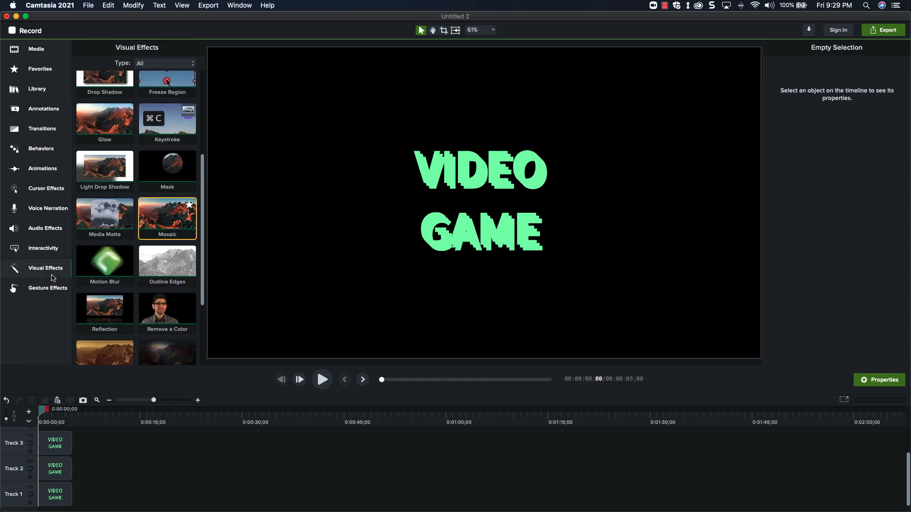
left_click_drag(113, 224, 61, 474)
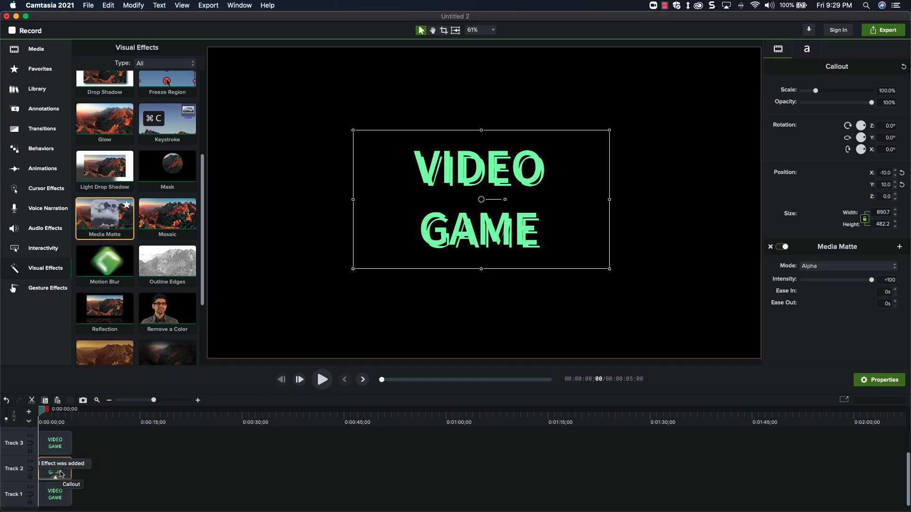
left_click(859, 267)
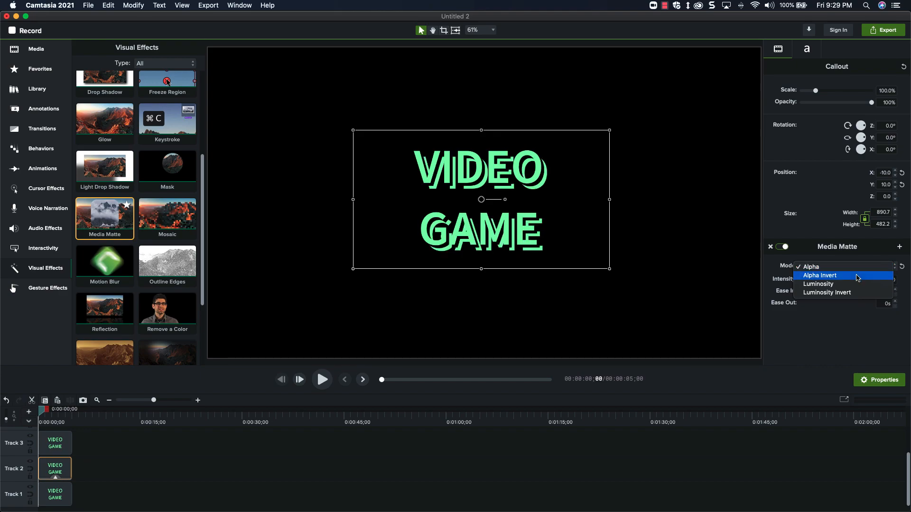
left_click(858, 276)
left_click(69, 463)
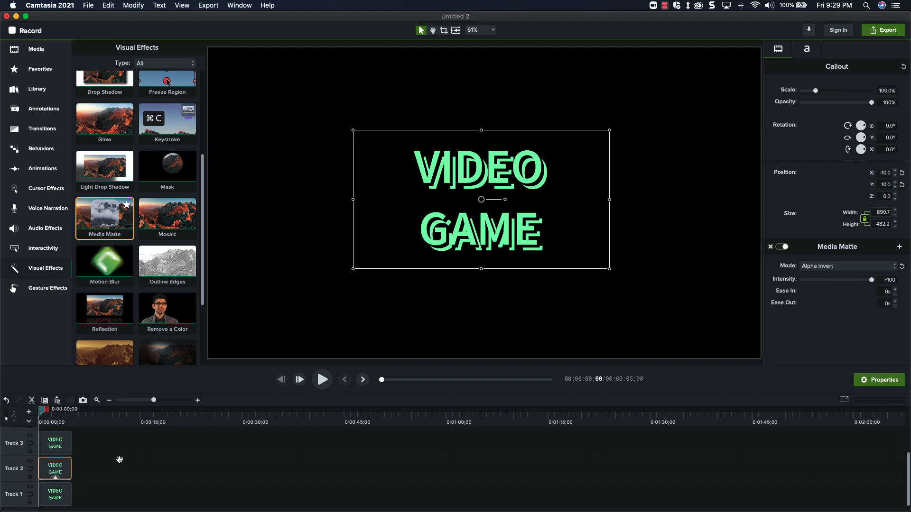
Nudge the Track 2 matte callout down and right to position X -4, Y 2 to thin the shadow outline.
key("Down")
key("Down")
key("Down")
key("Down")
key("Right")
key("Right")
key("Right")
key("Right")
key("Right")
key("Right")
key("Right")
key("Left")
key("Left")
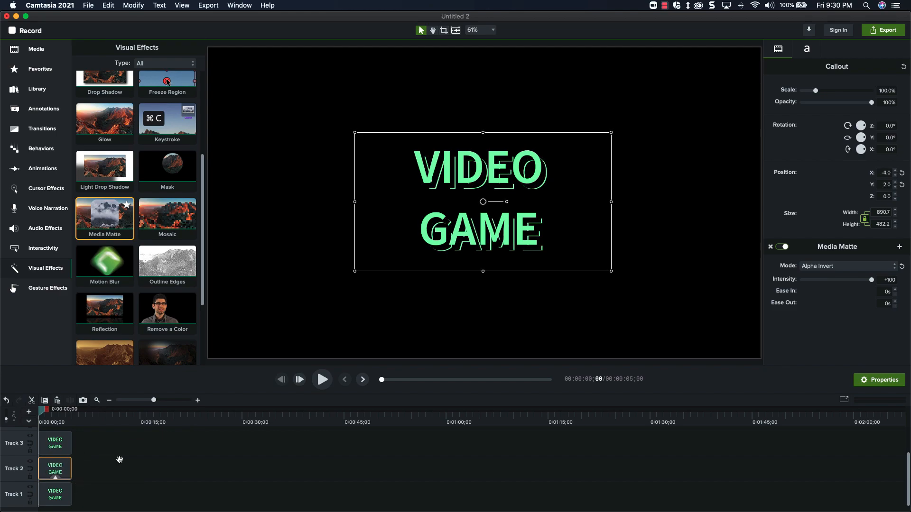
Nudge the Track 3 callout down and right to position X -14, Y 12.
left_click(95, 452)
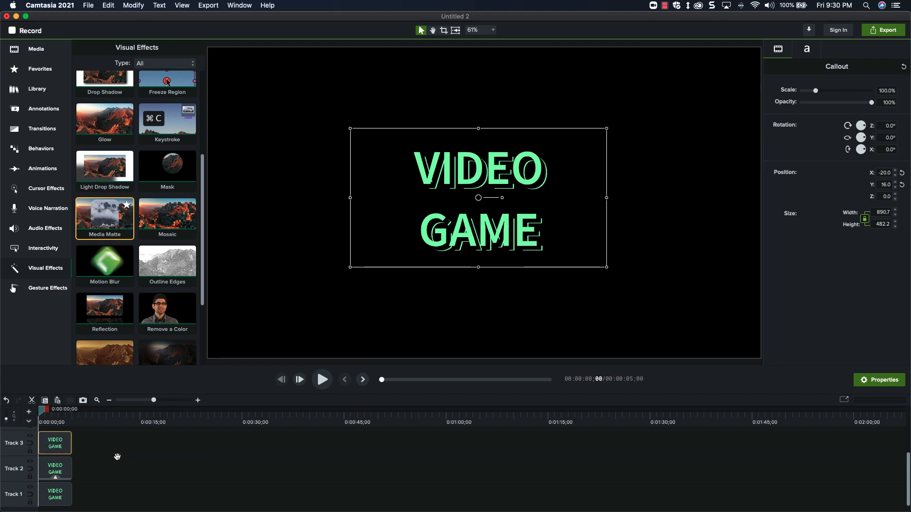
key("Right")
key("Right")
key("Down")
key("Down")
key("Down")
key("Down")
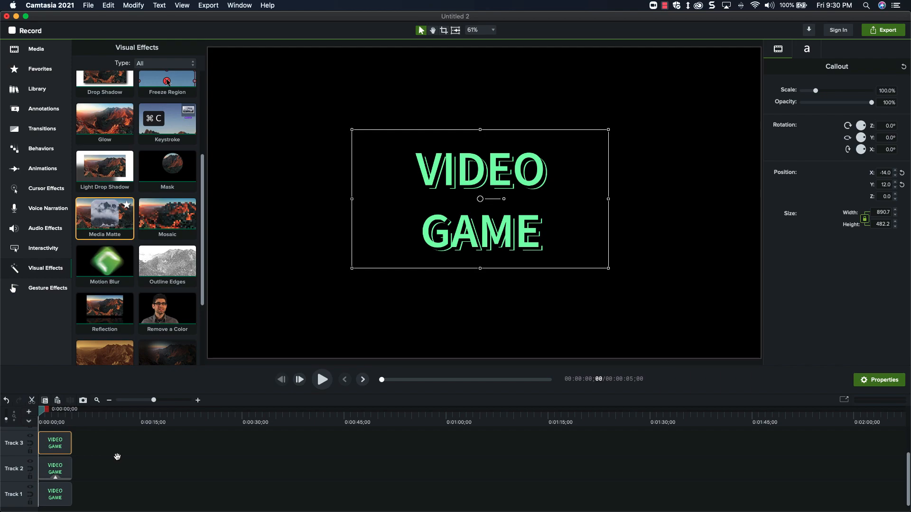
left_click(116, 454)
Apply Glow with radius 10 and intensity 50, plus Mosaic at 12% intensity, to the Track 1 and Track 3 callouts.
left_click(55, 443)
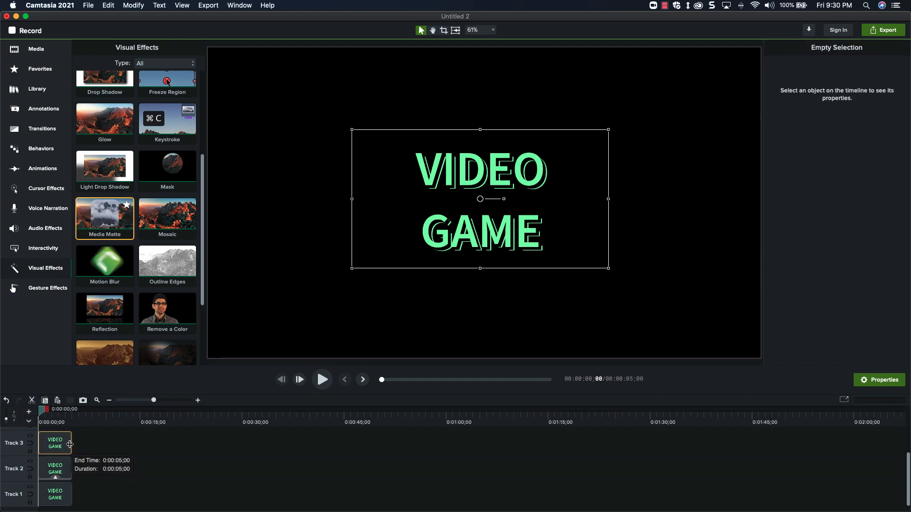
left_click(55, 496, "super")
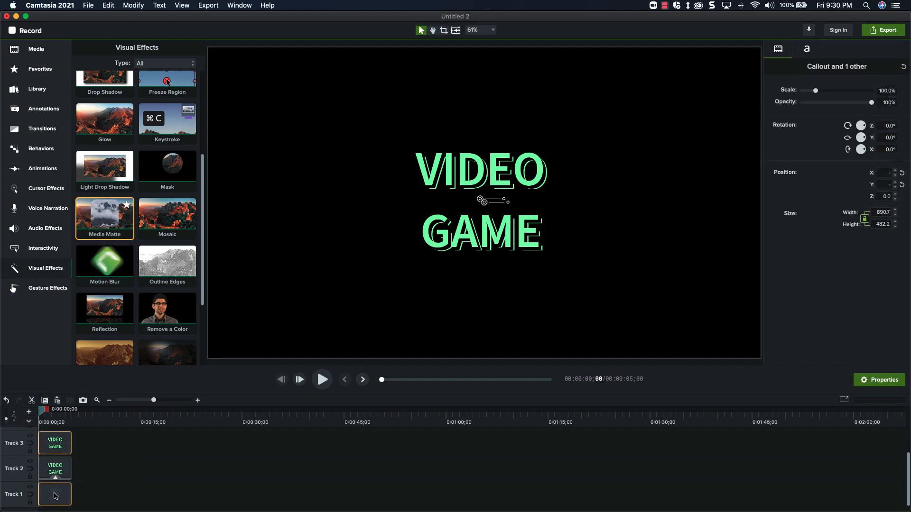
left_click_drag(104, 122, 58, 442)
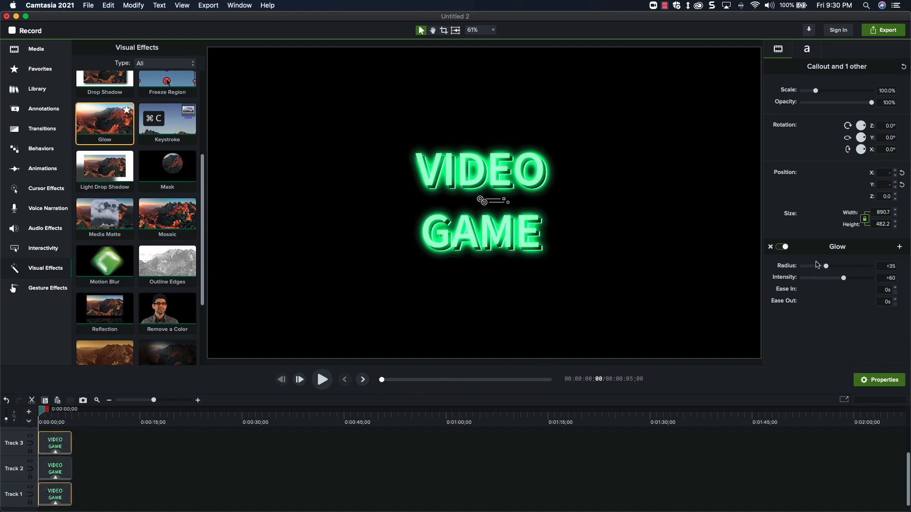
left_click_drag(825, 266, 837, 281)
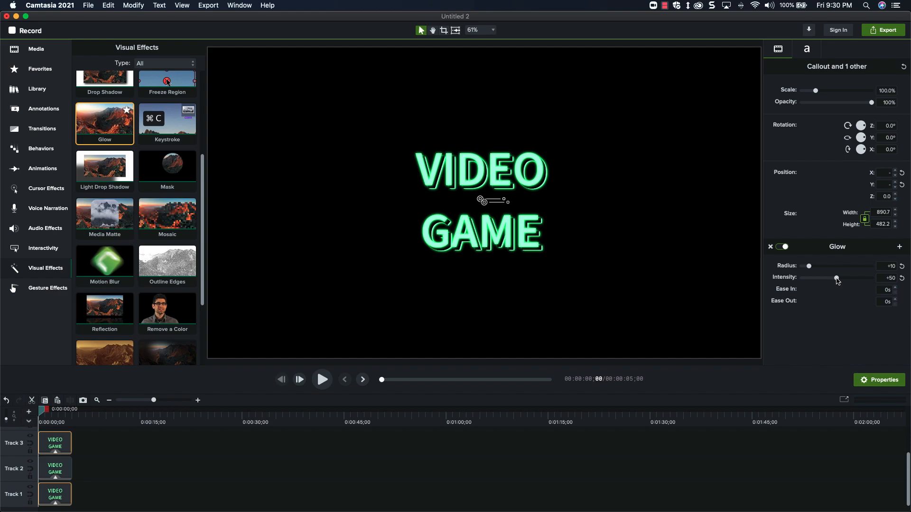
left_click_drag(179, 227, 58, 450)
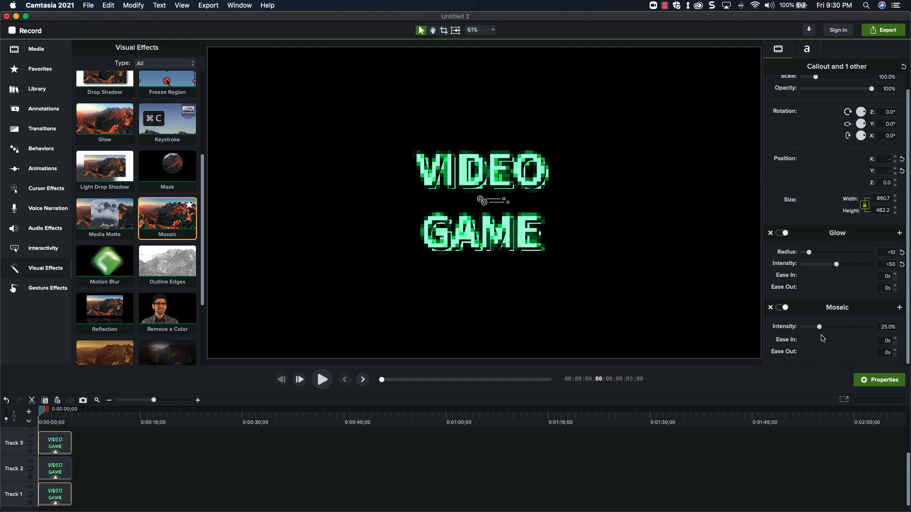
left_click_drag(819, 327, 811, 330)
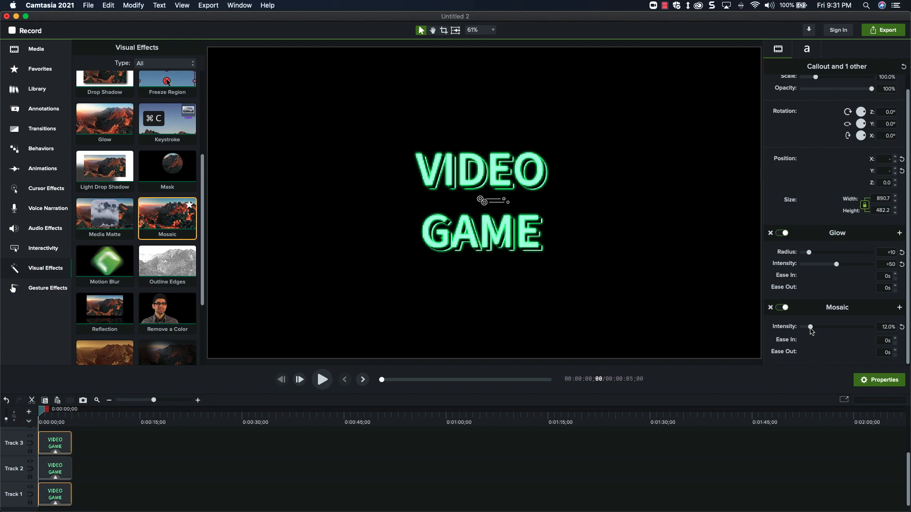
Group all three callouts and move the group to Track 2.
left_click_drag(82, 444, 53, 496)
key("super+g")
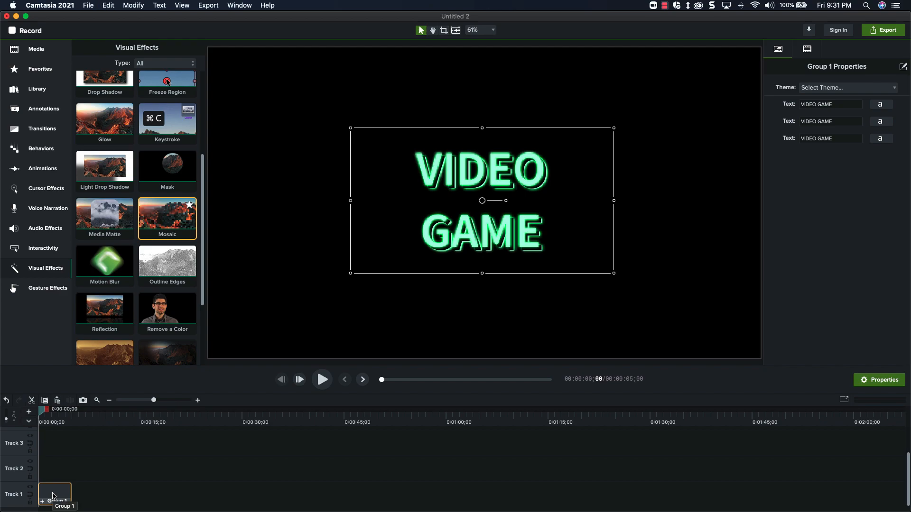
left_click_drag(53, 496, 54, 476)
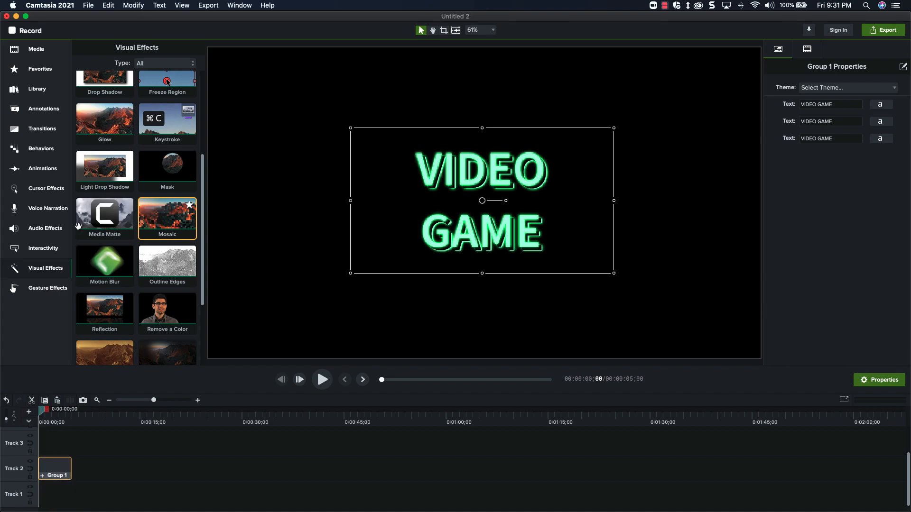
Add a white rectangle shape on Track 1 lasting about 7.5 seconds and center Group 1 over it in time.
left_click(43, 109)
left_click(128, 49)
right_click(122, 127)
left_click(142, 132)
left_click_drag(59, 442, 88, 499)
left_click_drag(55, 474, 64, 475)
Resize the white rectangle on Track 1 to fill the entire canvas.
left_click(63, 497)
left_click(67, 422)
left_click_drag(483, 177, 483, 47)
left_click_drag(518, 202, 758, 202)
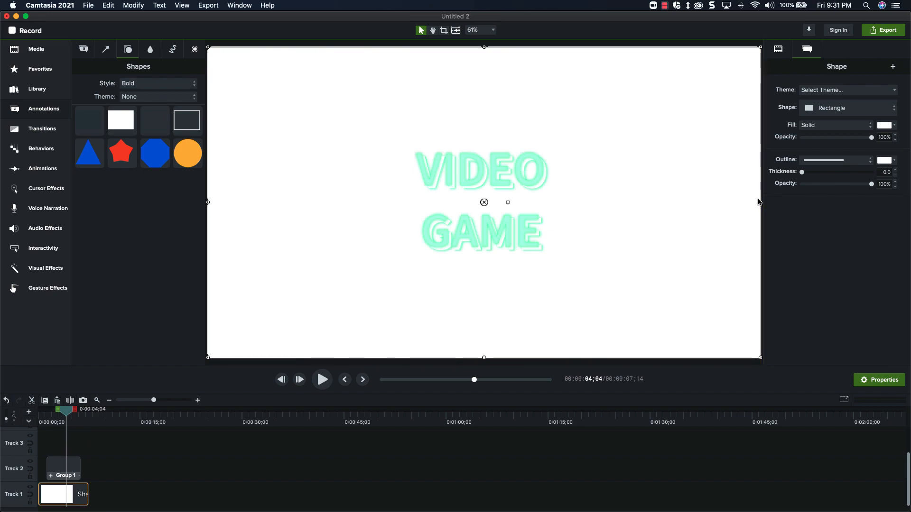
Set the background rectangle's fill to light green and its fill opacity to 10%.
left_click(891, 125)
left_click(891, 211)
left_click_drag(828, 180, 825, 164)
left_click(890, 207)
left_click(844, 311)
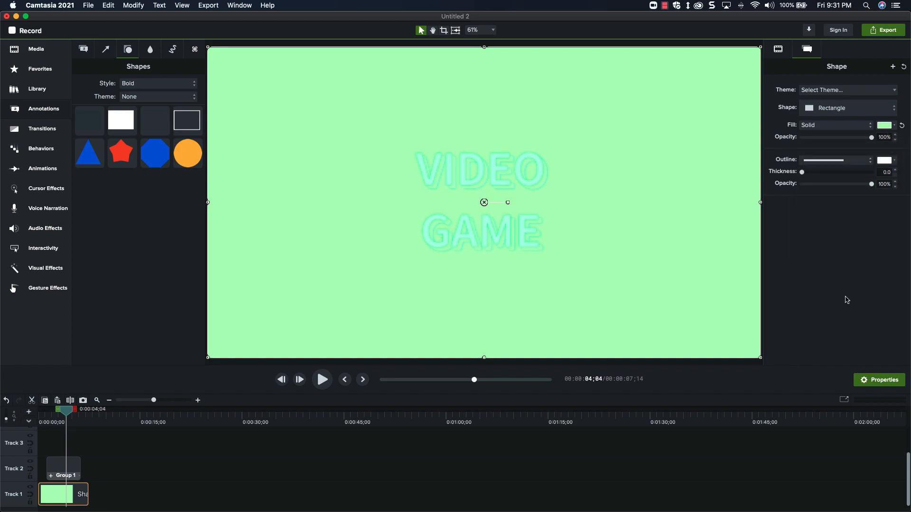
left_click_drag(871, 137, 808, 146)
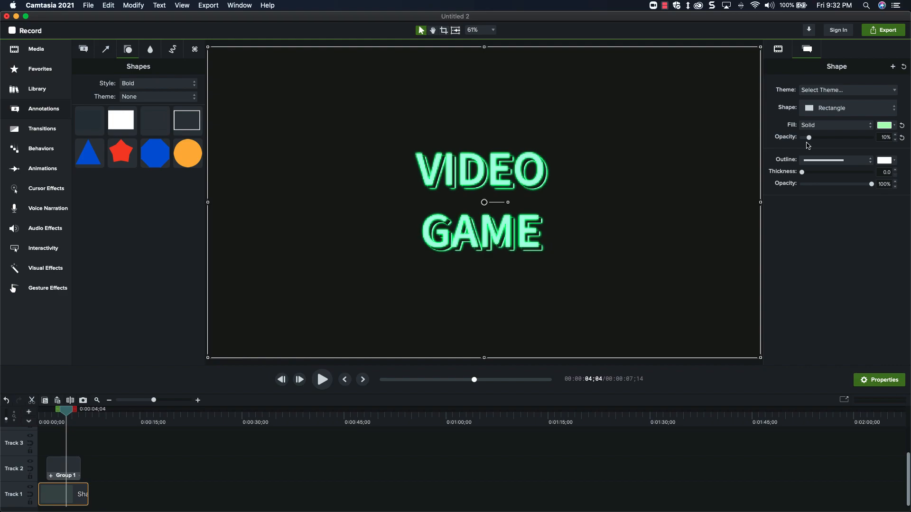
left_click(114, 459)
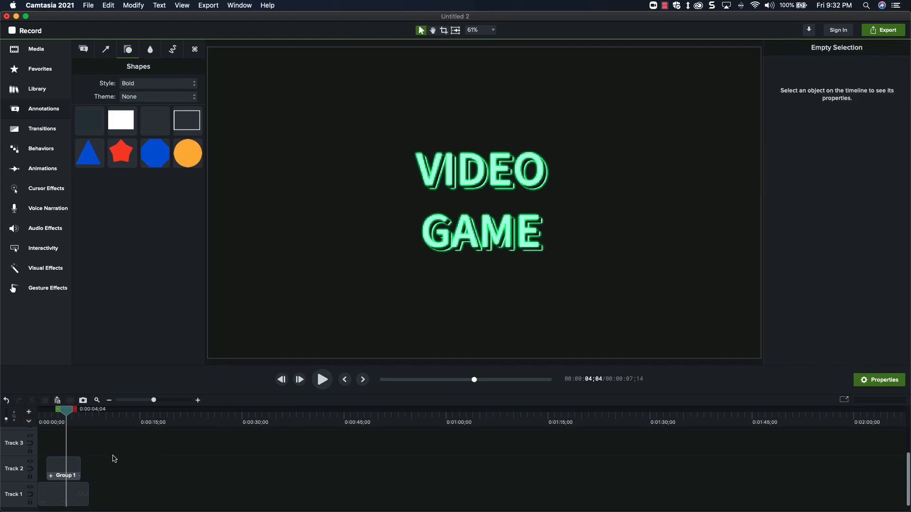
Select Group 1 and filter the available transitions to the Wipes type.
left_click(61, 466)
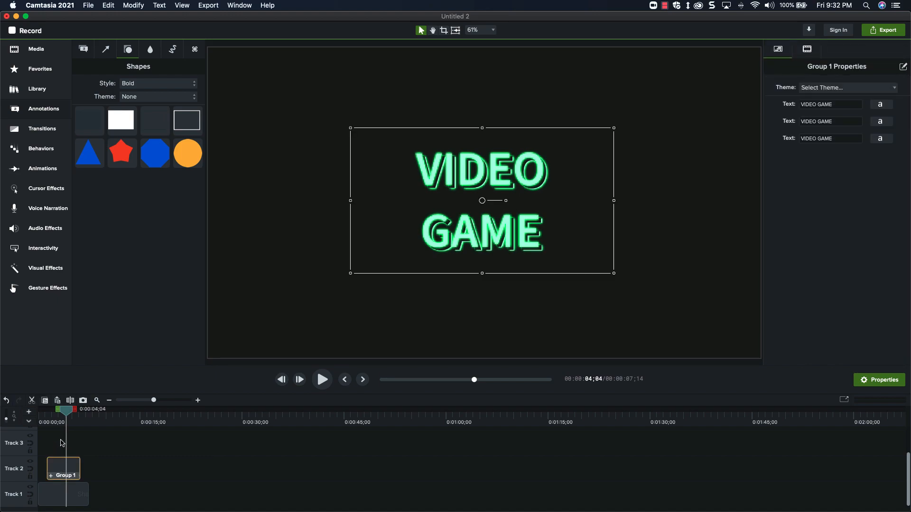
left_click(45, 136)
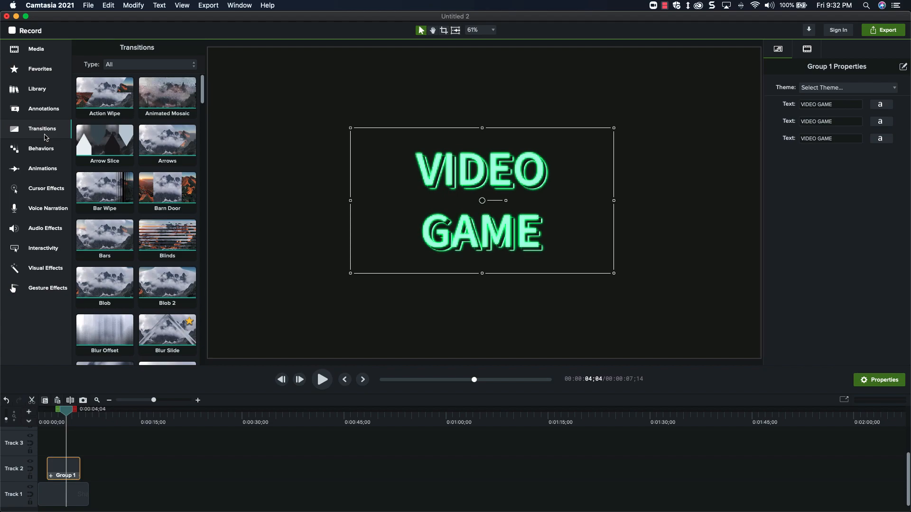
left_click(111, 65)
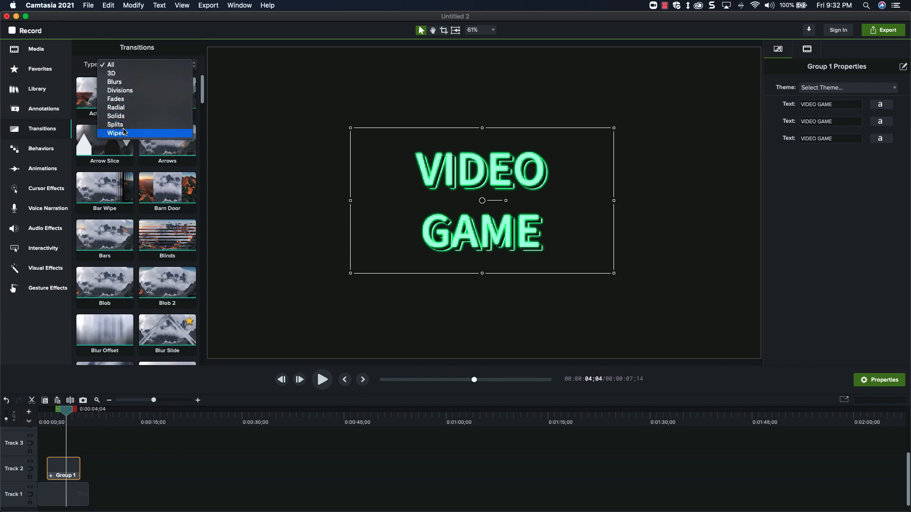
left_click(124, 133)
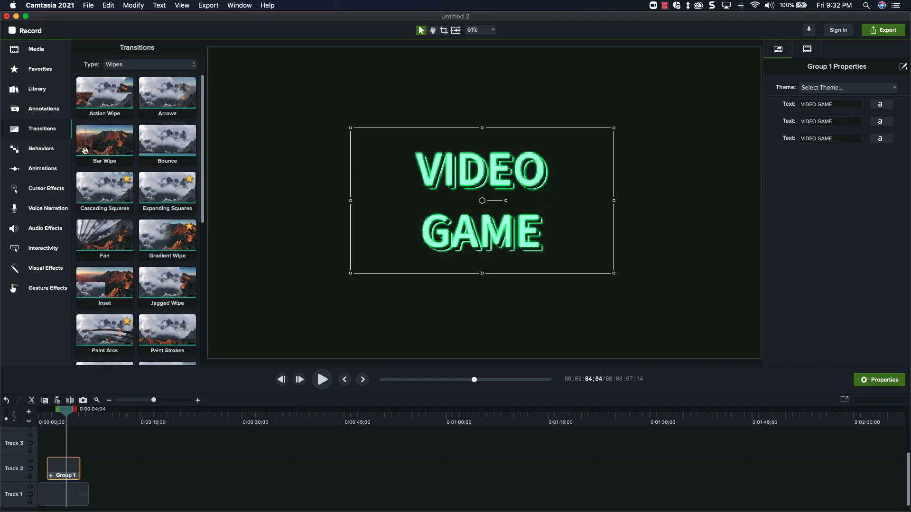
Try the Bar Wipe transition on Group 1 and preview its opening on the timeline.
left_click_drag(84, 150, 67, 467)
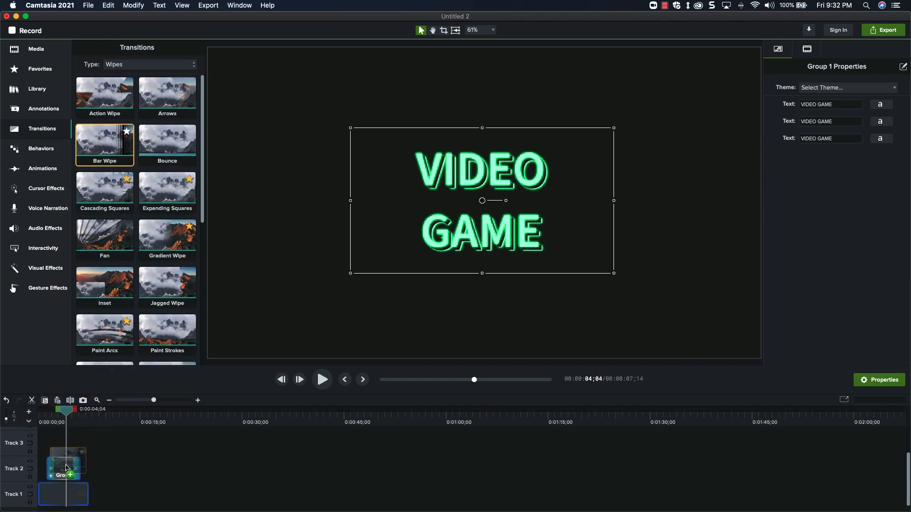
left_click_drag(49, 423, 55, 422)
key("super+z")
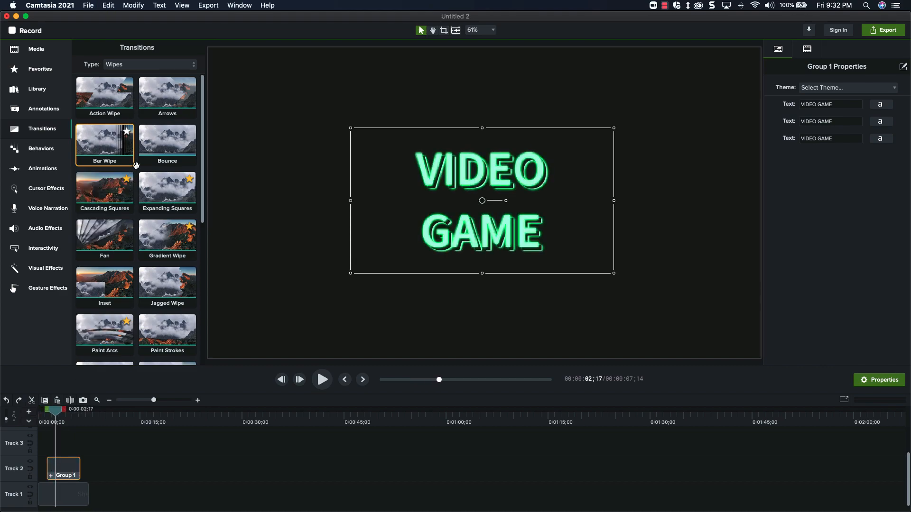
Filter the transitions to the Fades type, apply Random Bars to both ends of Group 1 and preview it on the timeline.
left_click(161, 64)
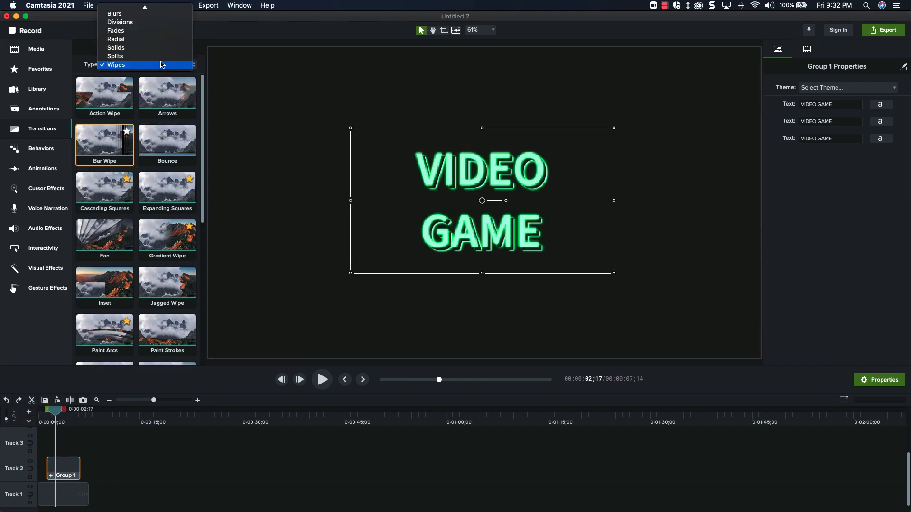
left_click(161, 30)
scroll(126, 212, "down", 5)
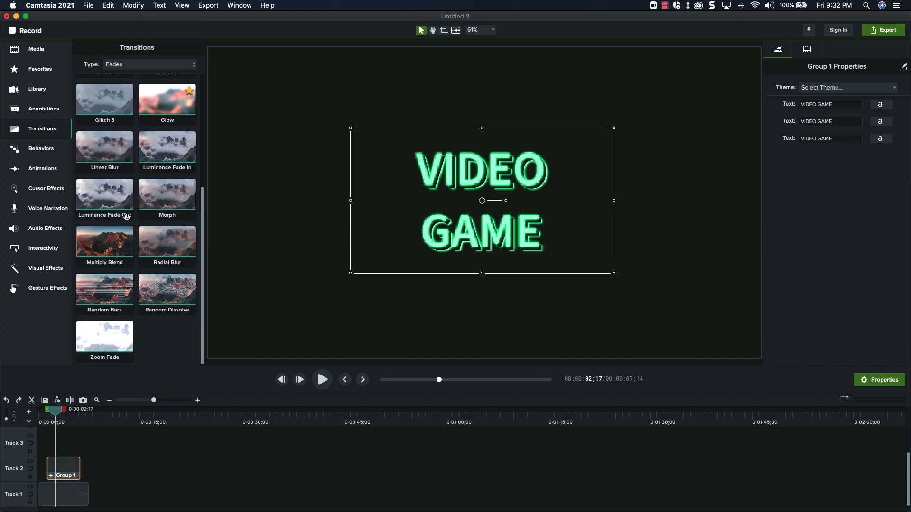
left_click_drag(109, 287, 66, 467)
left_click_drag(49, 420, 68, 418)
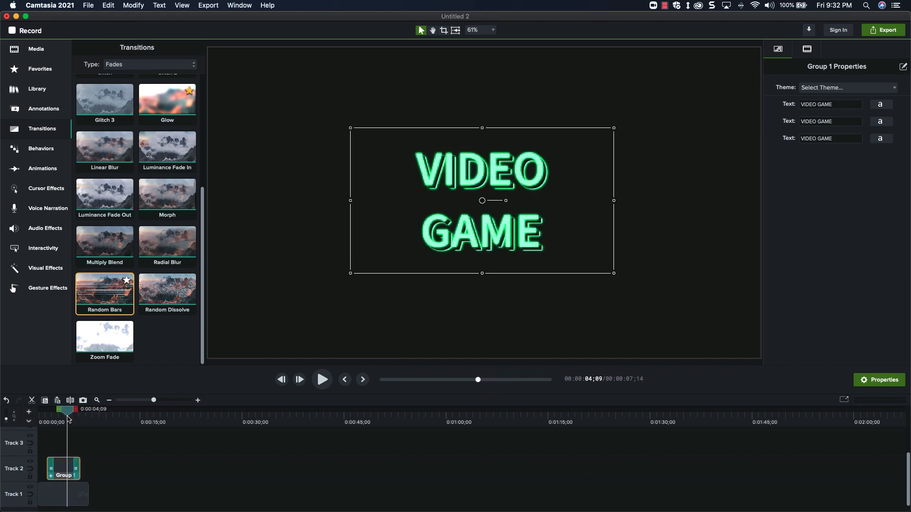
Try the Random Dissolve transition on Group 1, replace it with Random Bars again and preview the opening.
left_click_drag(167, 290, 62, 468)
left_click_drag(47, 419, 59, 420)
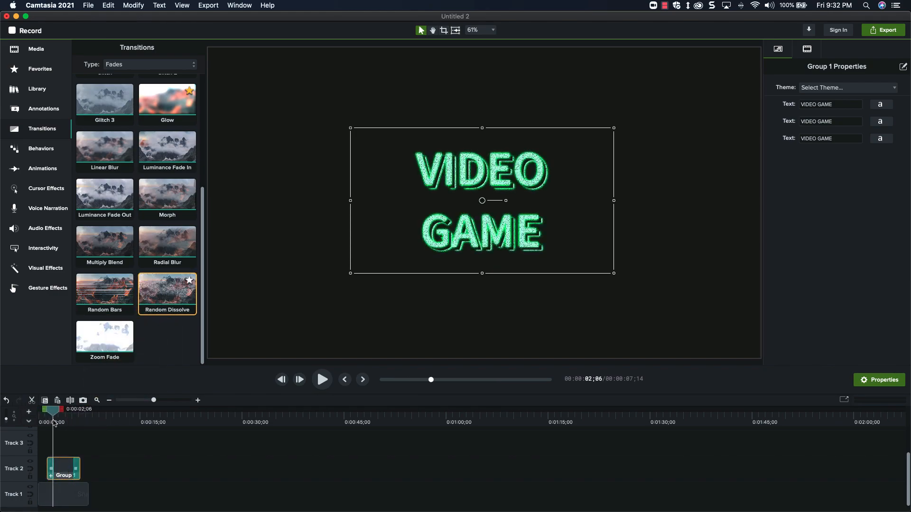
left_click_drag(105, 292, 60, 466)
left_click_drag(42, 416, 56, 417)
left_click(53, 432)
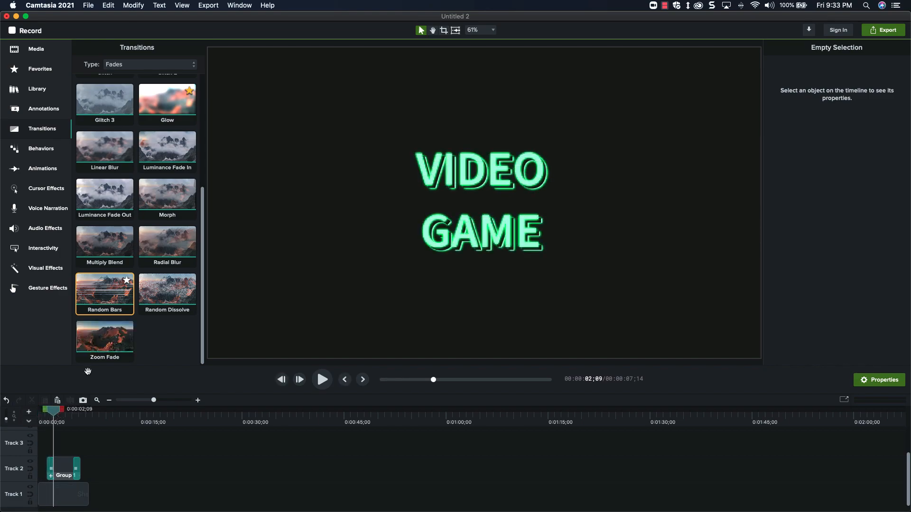
Apply the Glitch transition to both ends of the background rectangle on Track 1 and preview its opening.
scroll(133, 200, "up", 5)
left_click_drag(133, 200, 67, 495)
mouse_move(53, 421)
left_mouse_down()
mouse_move(41, 426)
mouse_move(61, 425)
left_mouse_up()
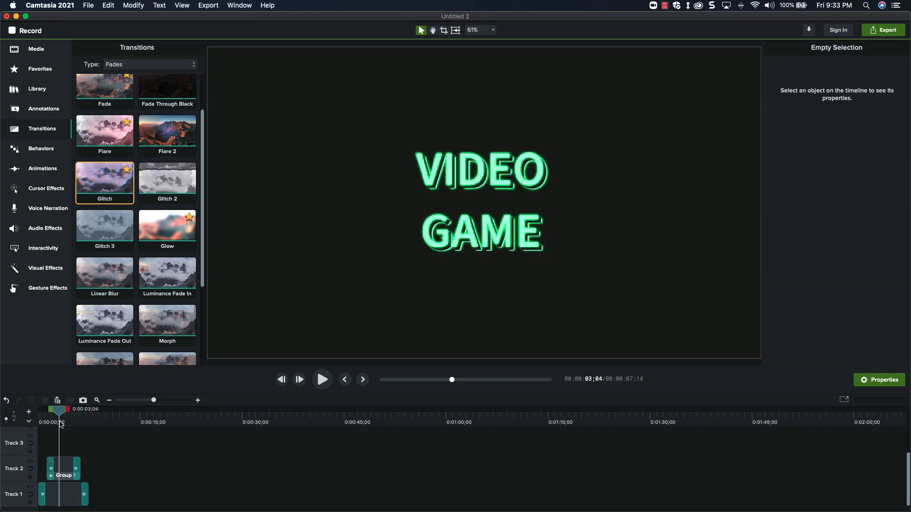
Link the three VIDEO GAME text properties of Group 1 into one in the Quick Property Editor and save.
left_click(65, 469)
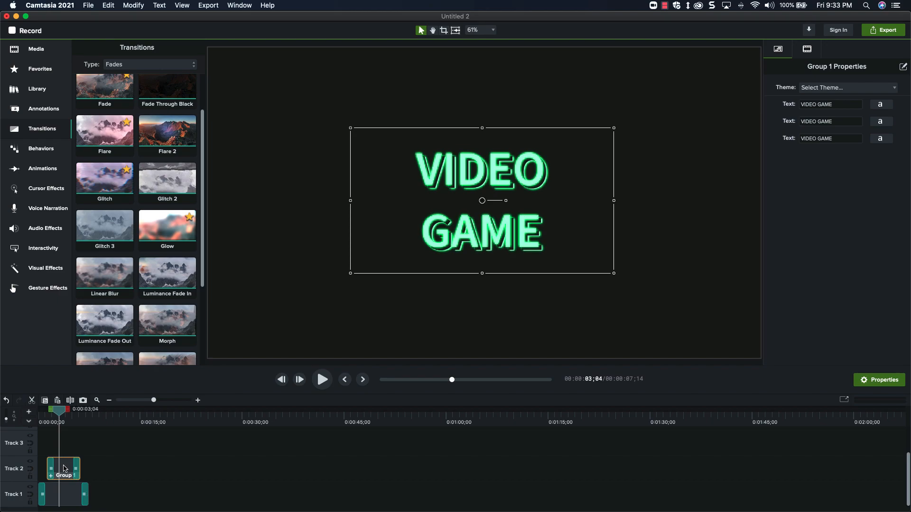
left_click(903, 67)
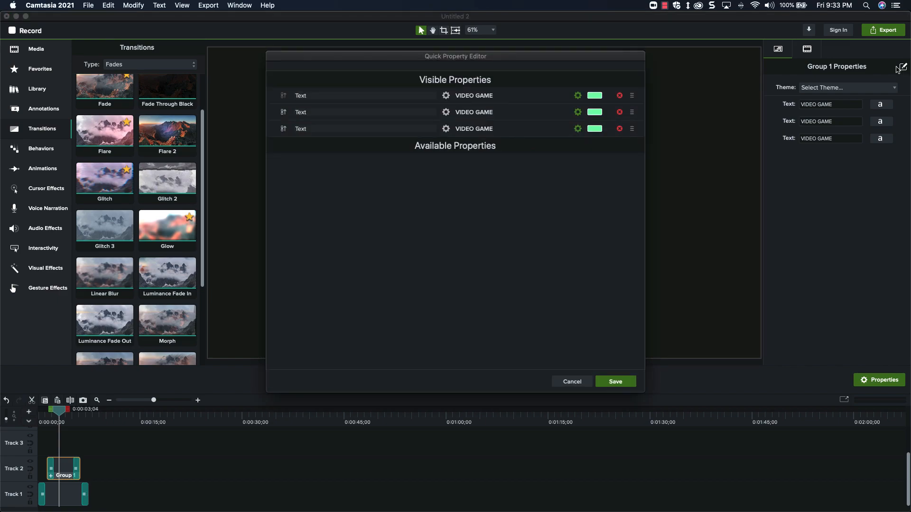
left_click(284, 114)
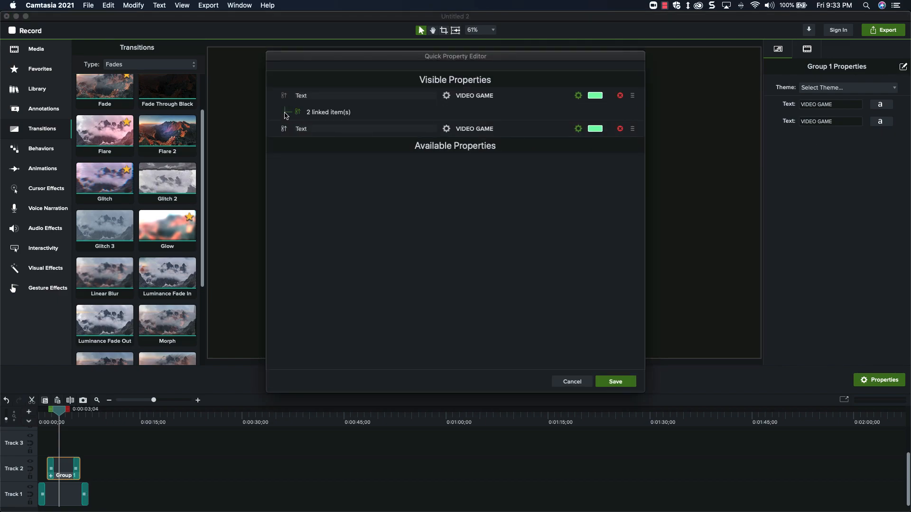
left_click(284, 129)
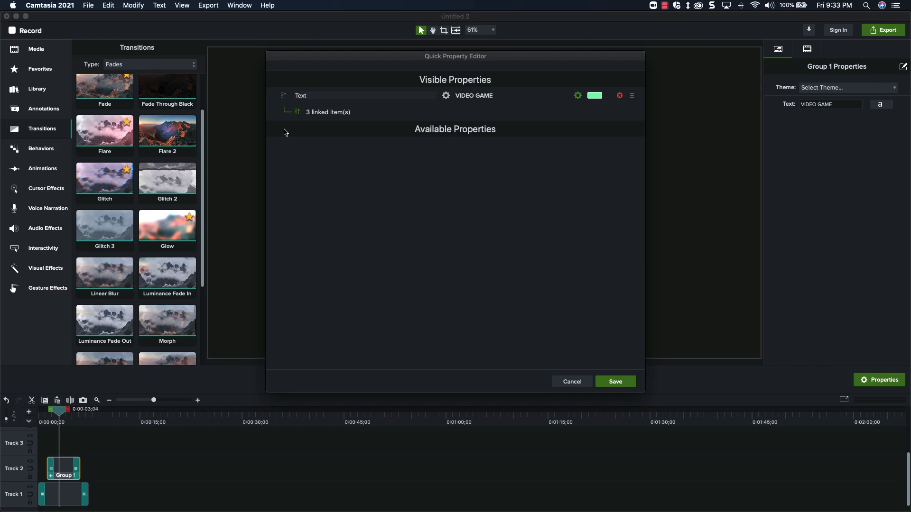
left_click(623, 382)
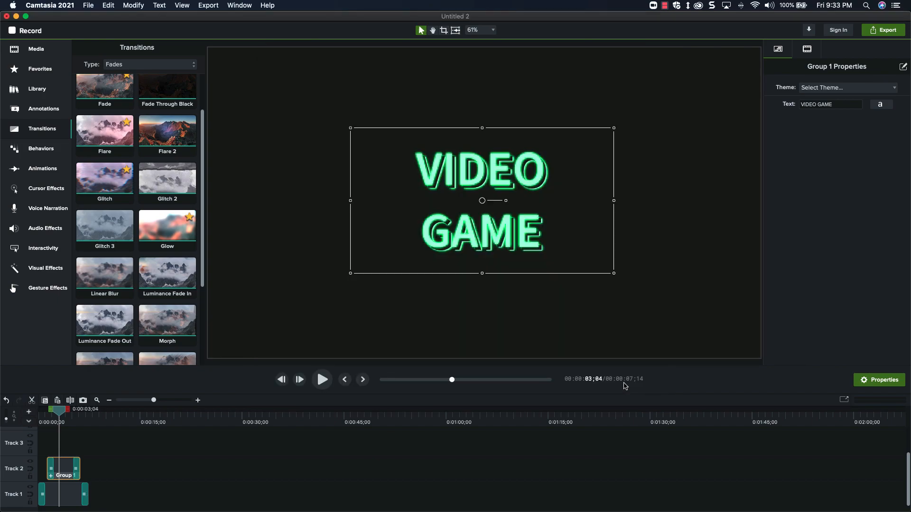
Test the linked text property by changing Group 1's title to HELLO WORLD, and undo the change.
left_click(808, 106)
type("HELLO WORLD")
key("Return")
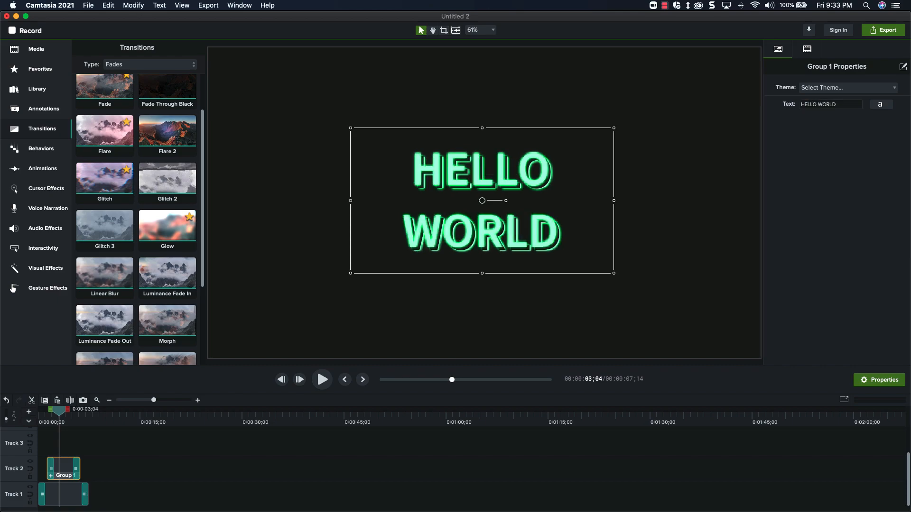
key("super+z")
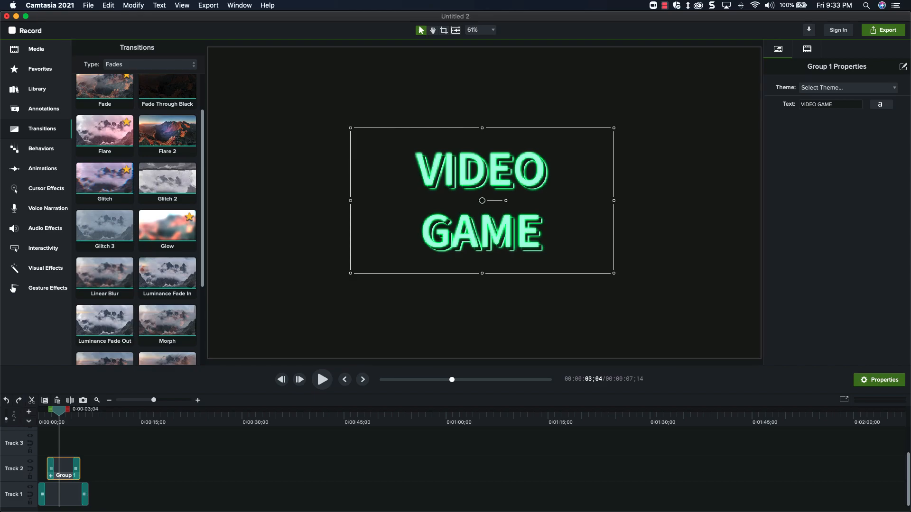
Move the playhead back near the start of the timeline and clear the selection to review the finished title.
left_click(45, 422)
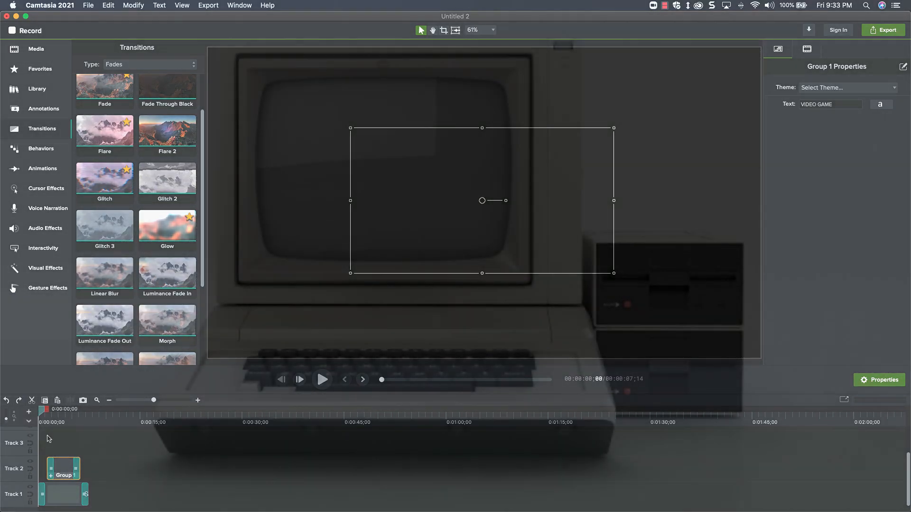
left_click(67, 440)
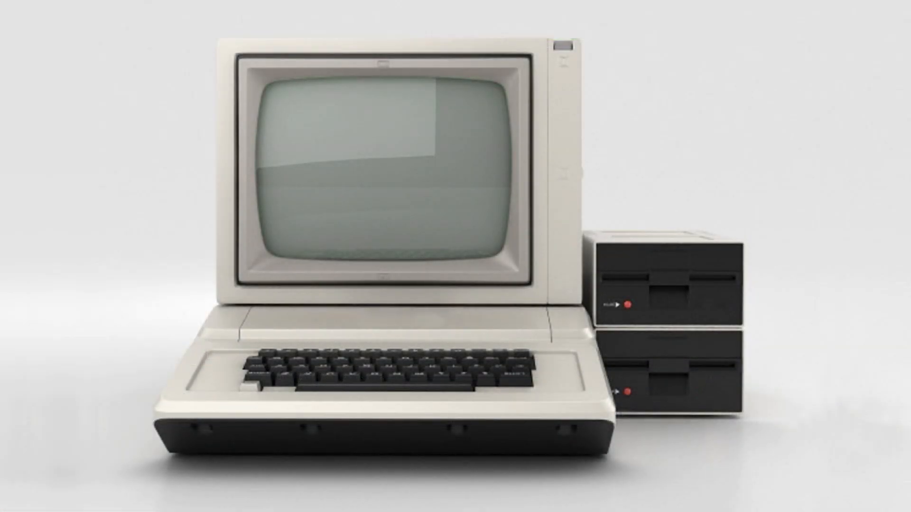